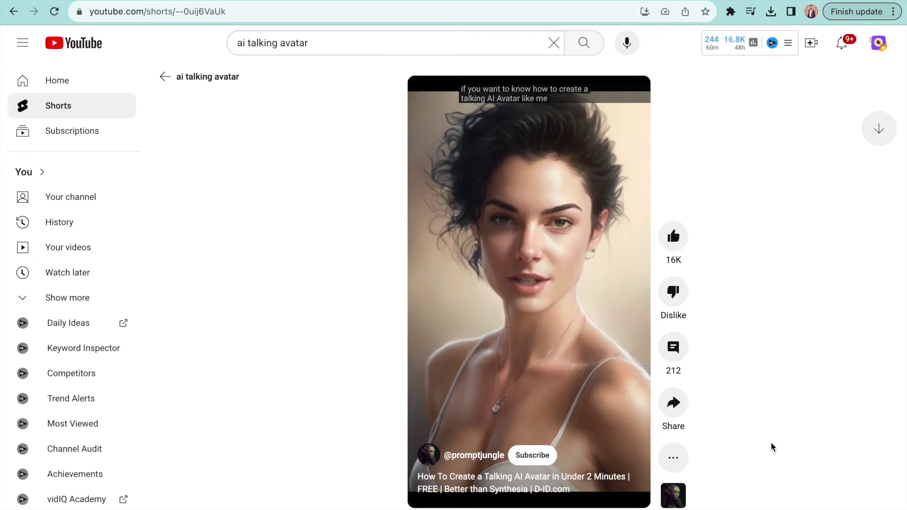
Scroll down the new untitled video's editor, with its avatar picker and empty 10-second scene.
scroll(771, 444, "down", 1)
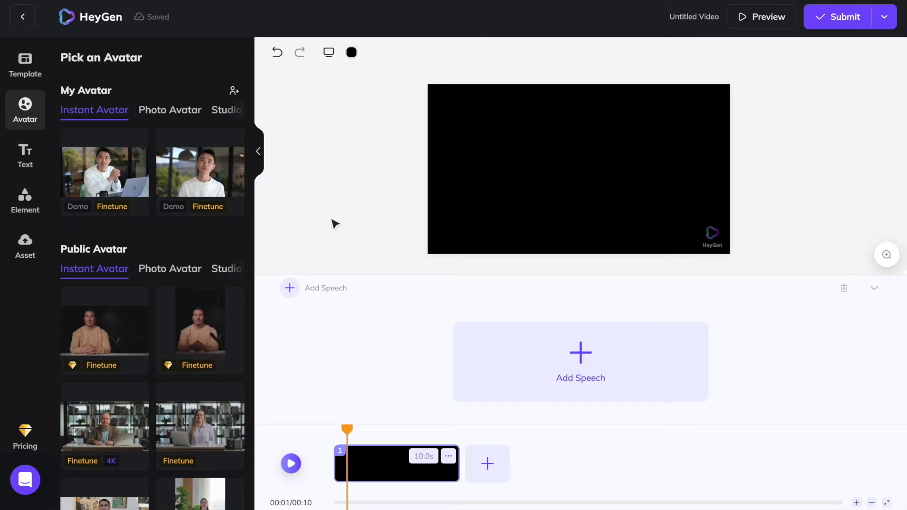
Upload the turbaned man portrait as a Photo Avatar and place the TalkingPhoto in the scene.
left_click(179, 114)
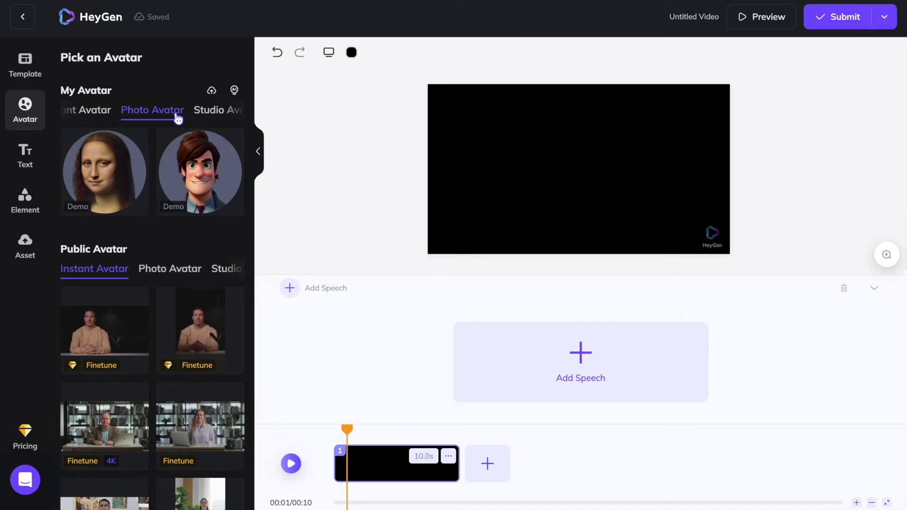
left_click(218, 118)
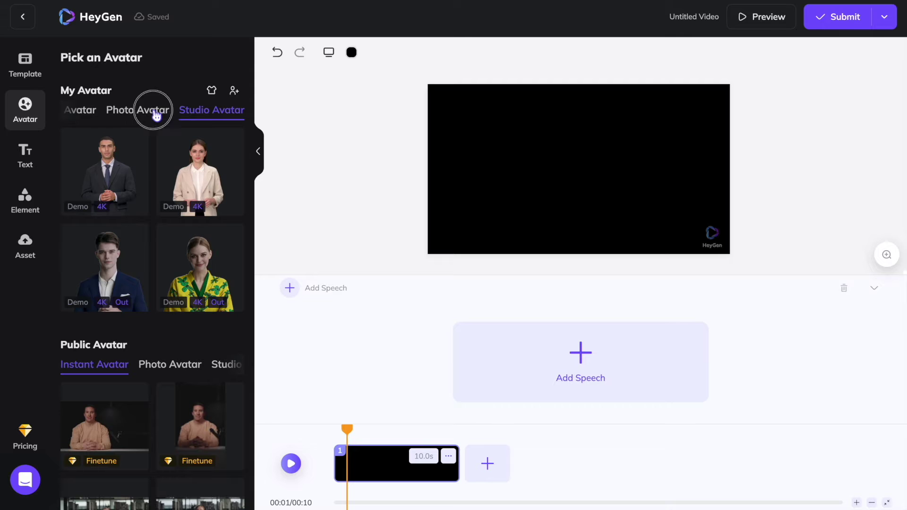
left_click(158, 113)
left_click(211, 92)
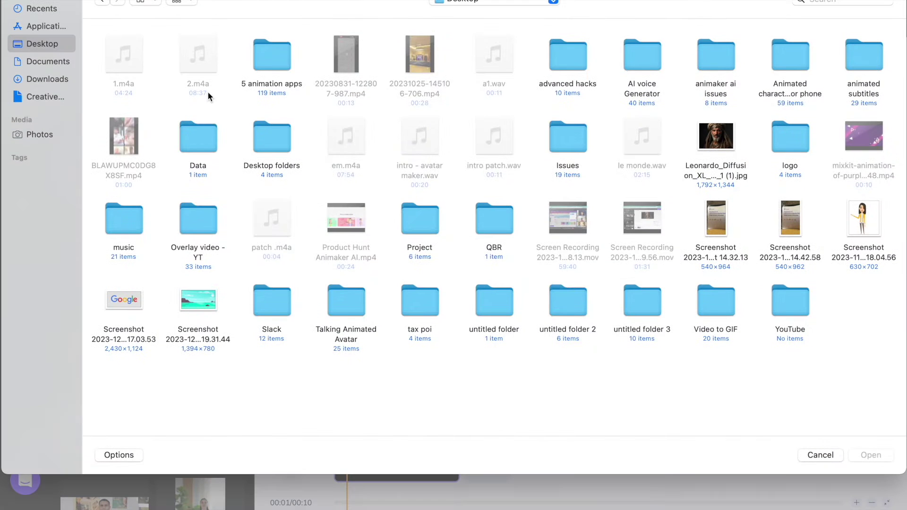
left_click(717, 138)
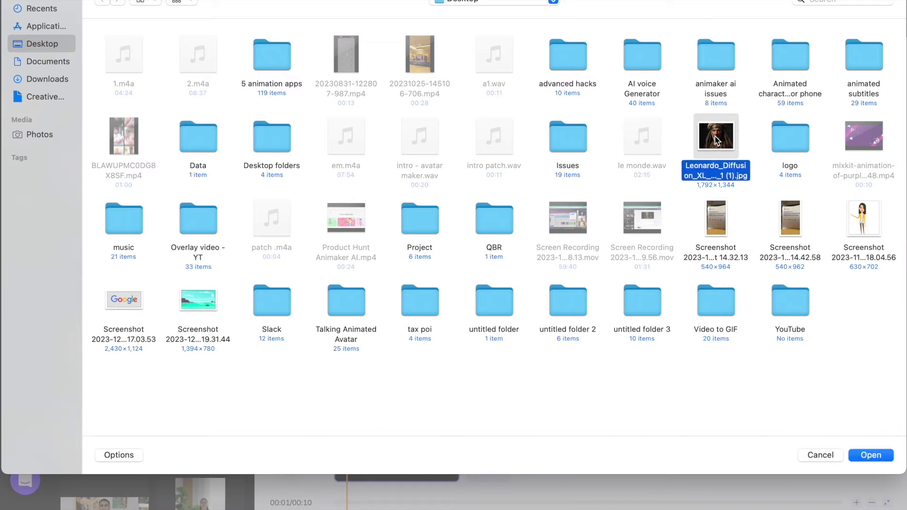
left_click(879, 455)
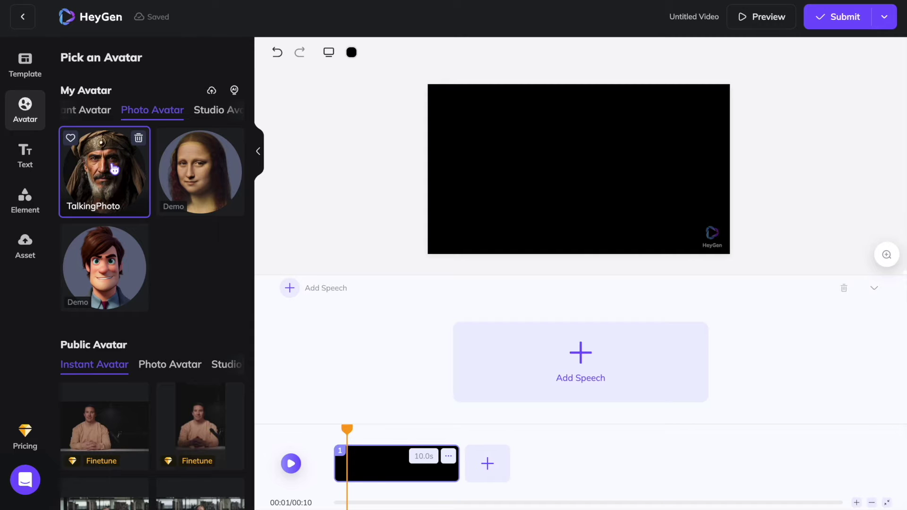
left_click(114, 168)
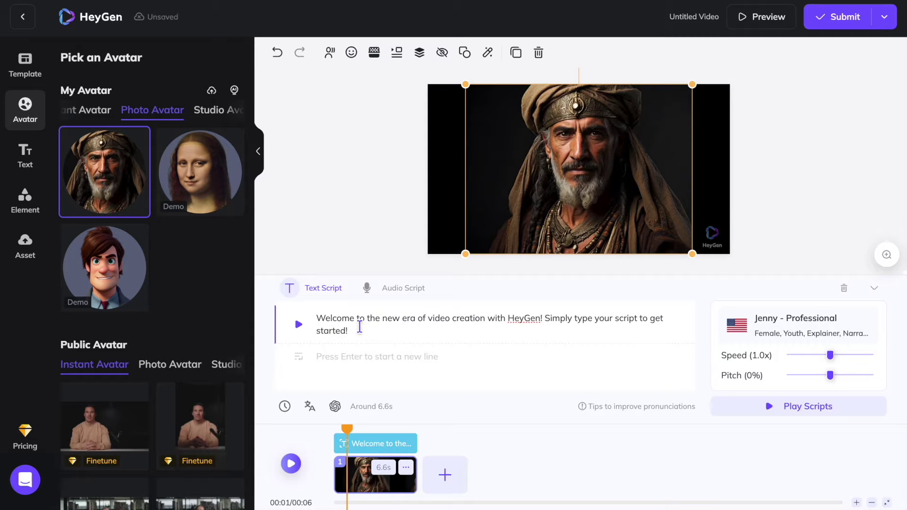
Replace the script with the Confucius answers-and-questions quote, adjust the voice settings, and submit the video.
left_click_drag(352, 333, 314, 319)
type("He who knows all the ans")
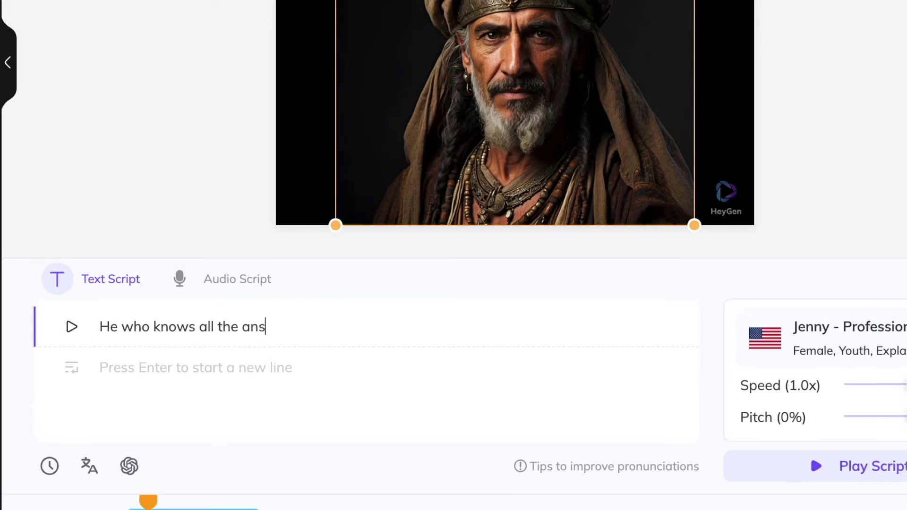
type("wers has not been asked all the questions. Co")
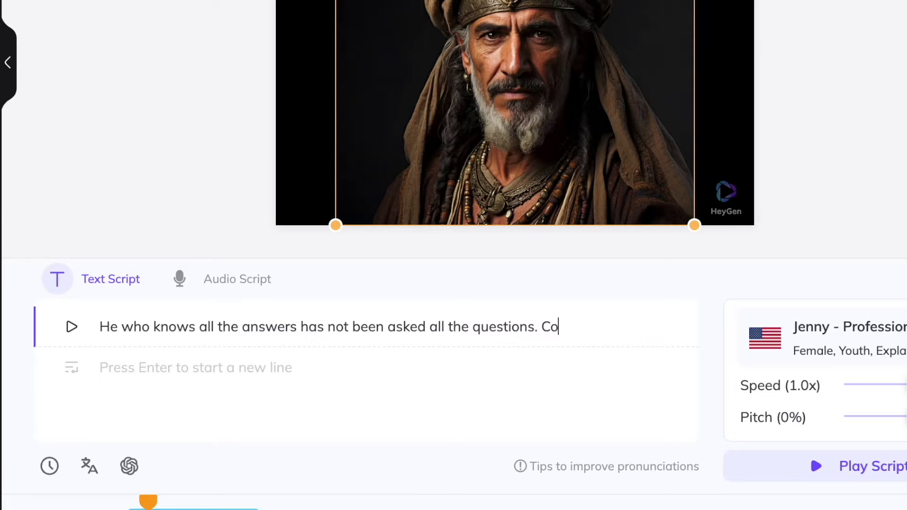
type("nfucius")
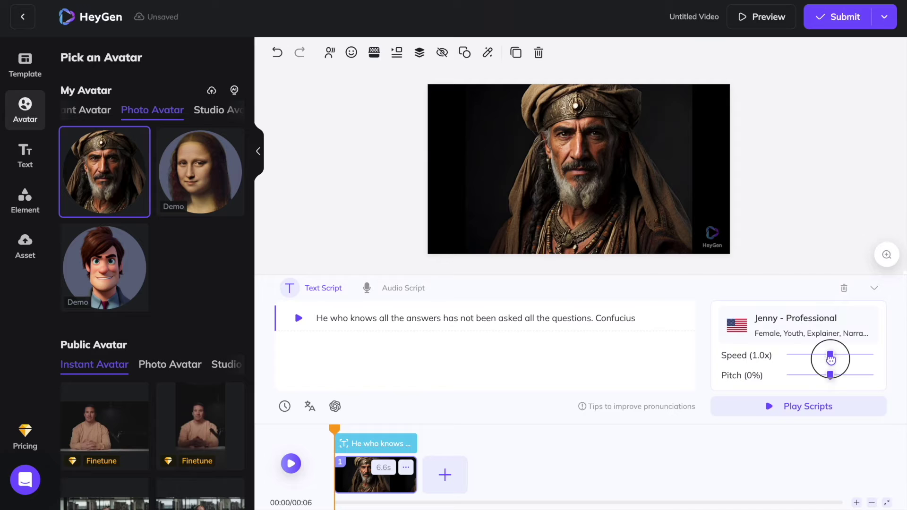
left_click_drag(830, 360, 857, 359)
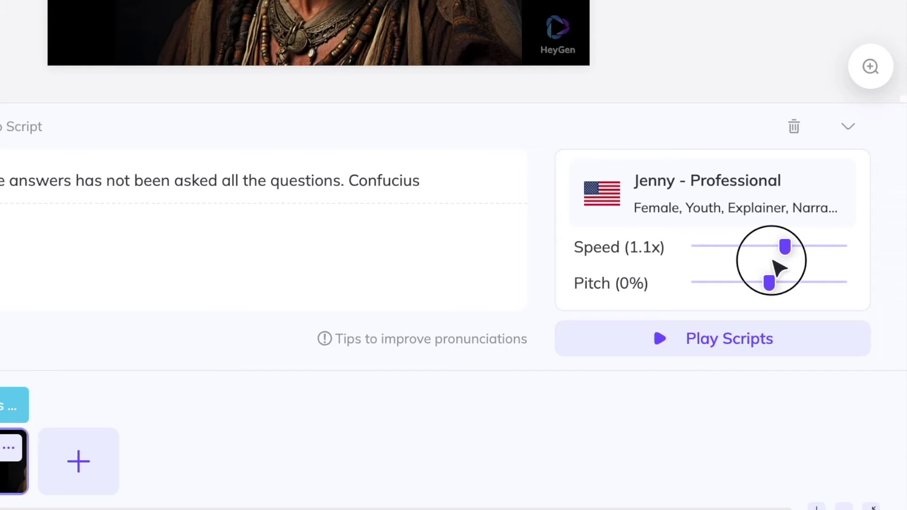
left_click_drag(772, 261, 759, 303)
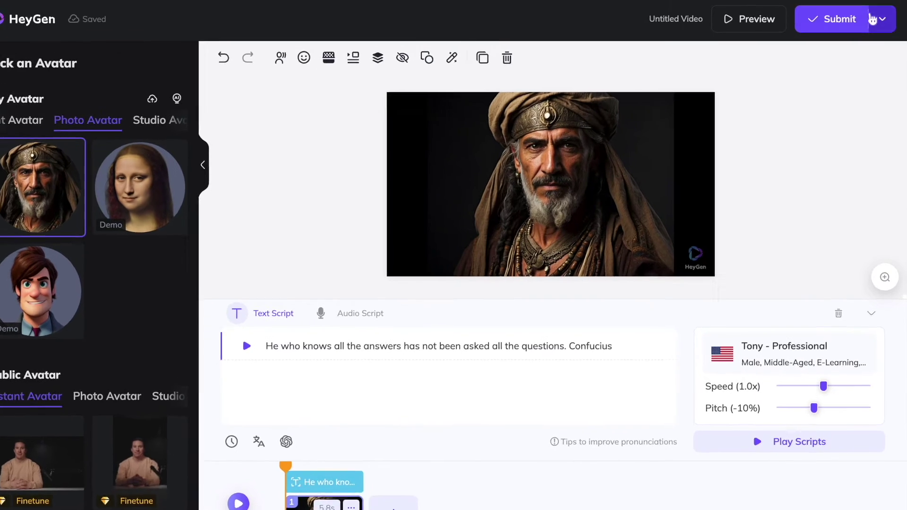
left_click(849, 31)
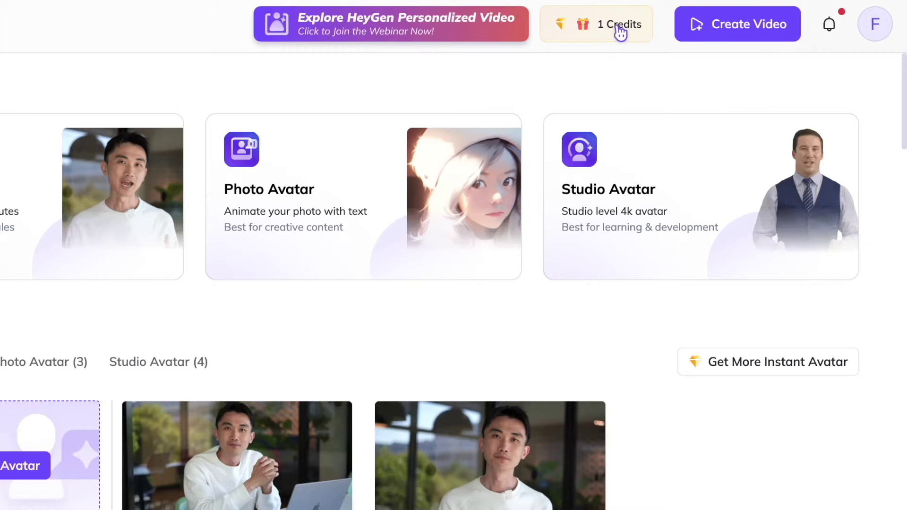
Check the Credits badge and browse the 86 4K Studio Avatars, like Blake and Leah.
mouse_move(618, 32)
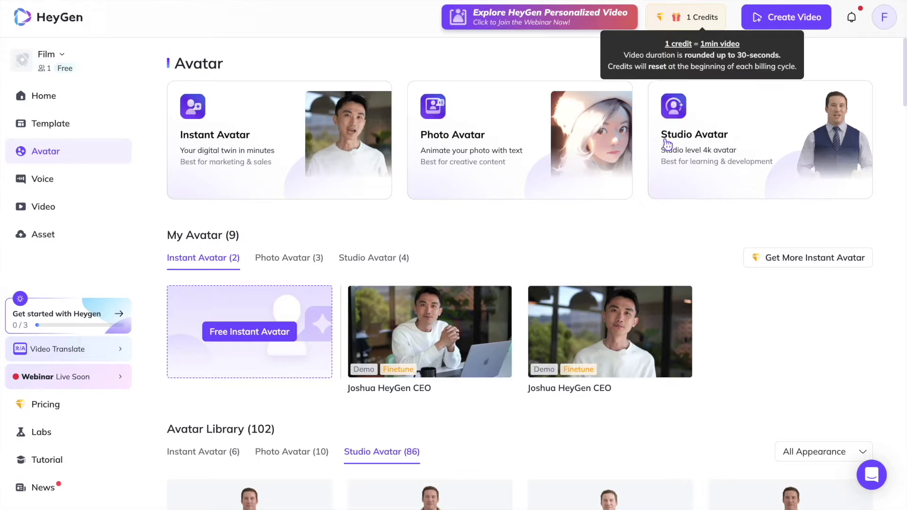
scroll(697, 200, "down", 7)
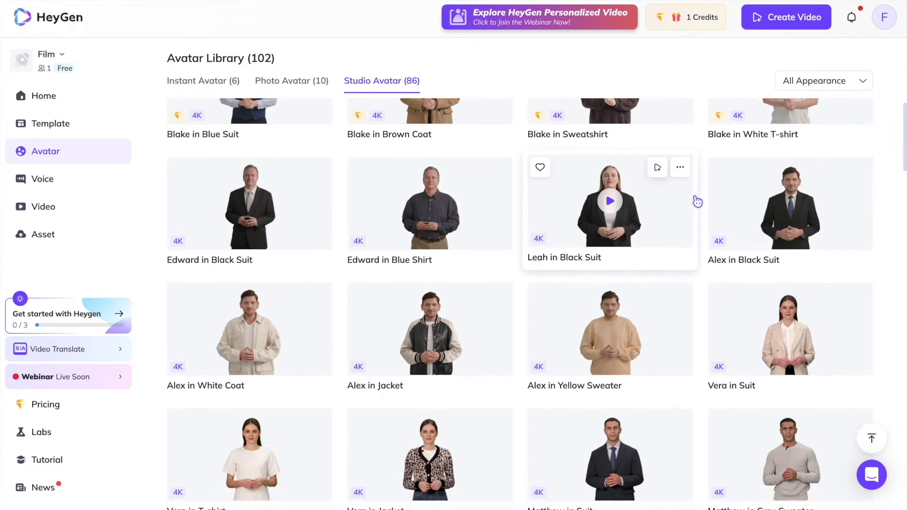
scroll(697, 201, "up", 2)
scroll(704, 214, "down", 6)
scroll(703, 213, "down", 17)
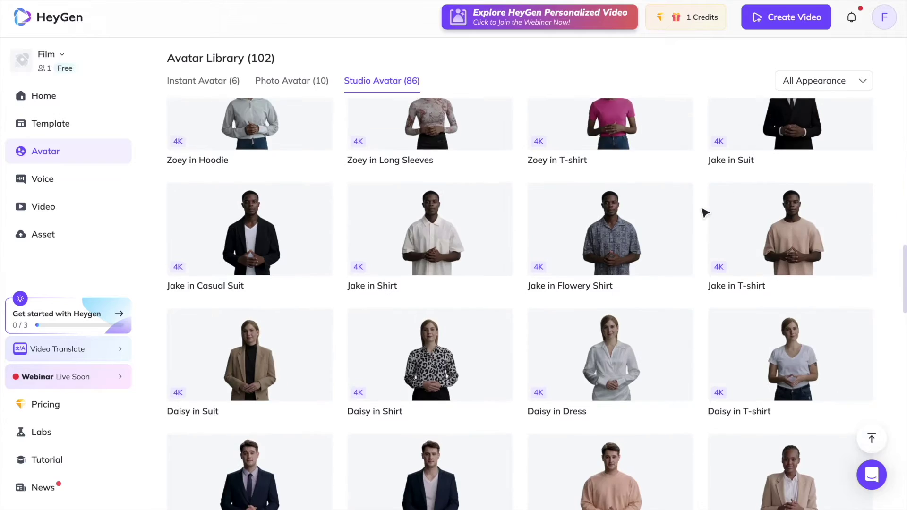
scroll(705, 212, "down", 3)
scroll(705, 212, "up", 10)
scroll(703, 241, "up", 10)
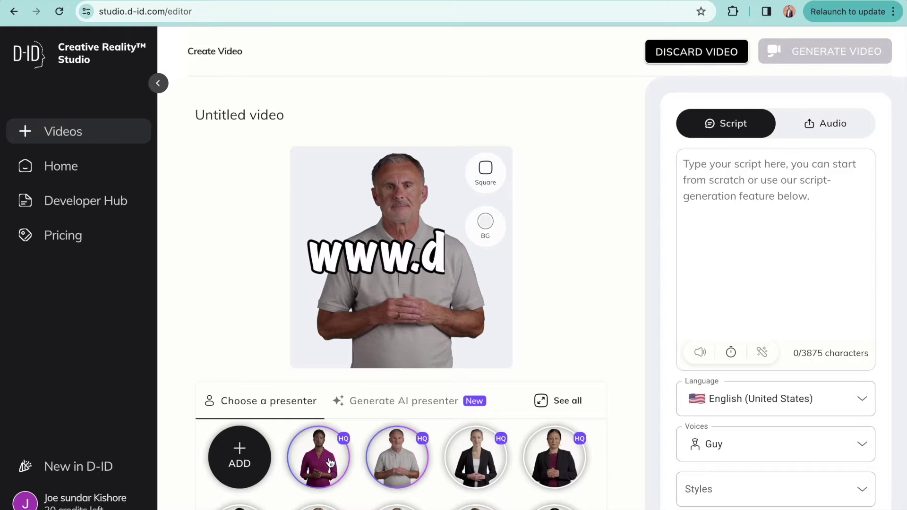
Try the woman in magenta, then the black-suited woman, as the presenter.
left_click(329, 461)
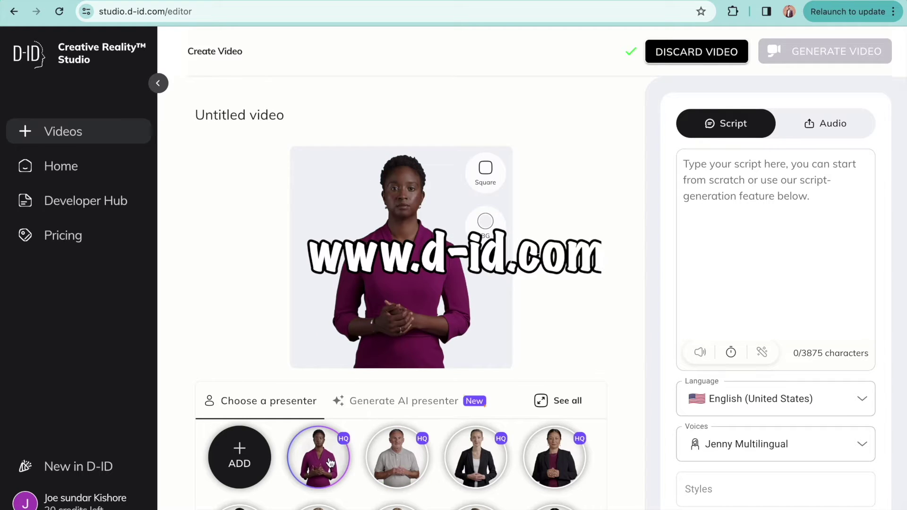
left_click(476, 467)
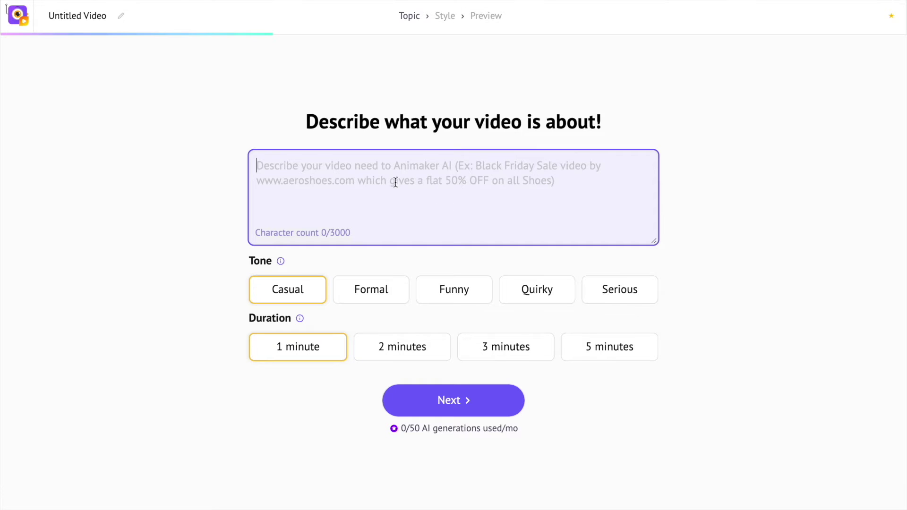
Describe 'A brief video about Artificial Intelligence', keep Casual tone, set 1-minute length, and continue.
type("A")
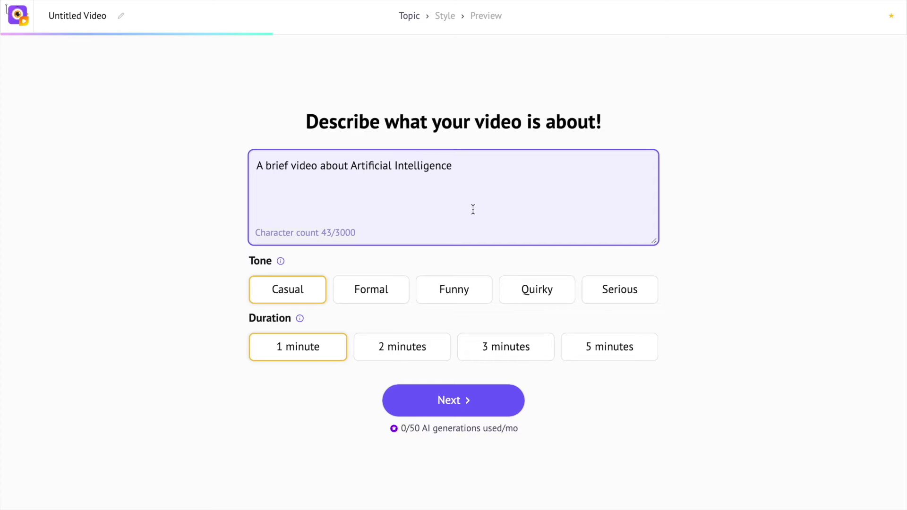
left_click(357, 299)
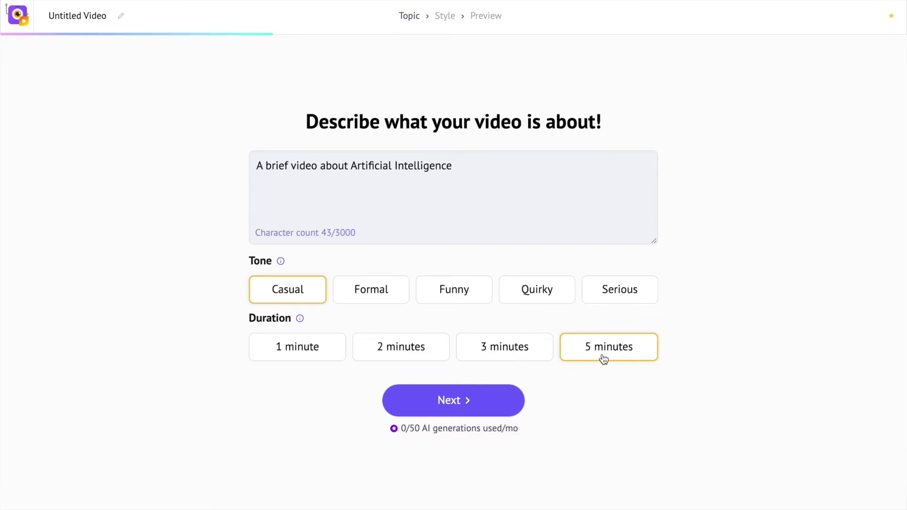
left_click(325, 348)
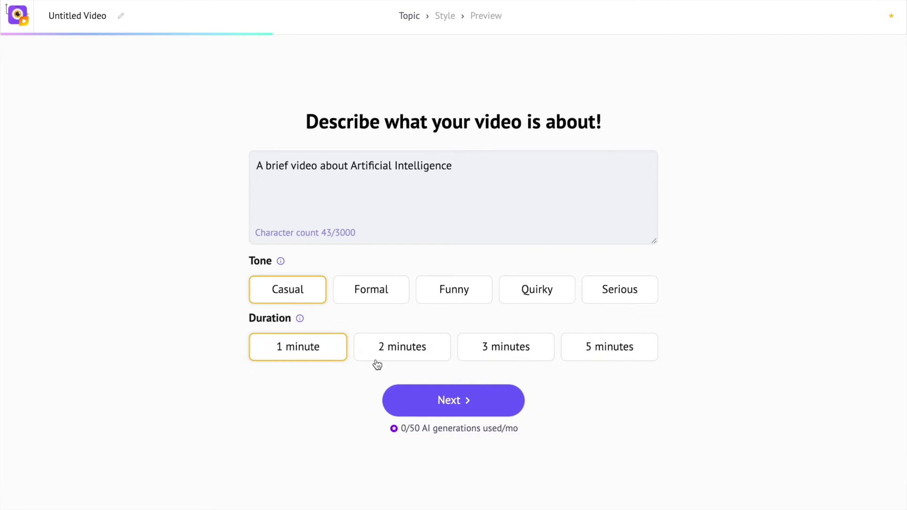
left_click(427, 407)
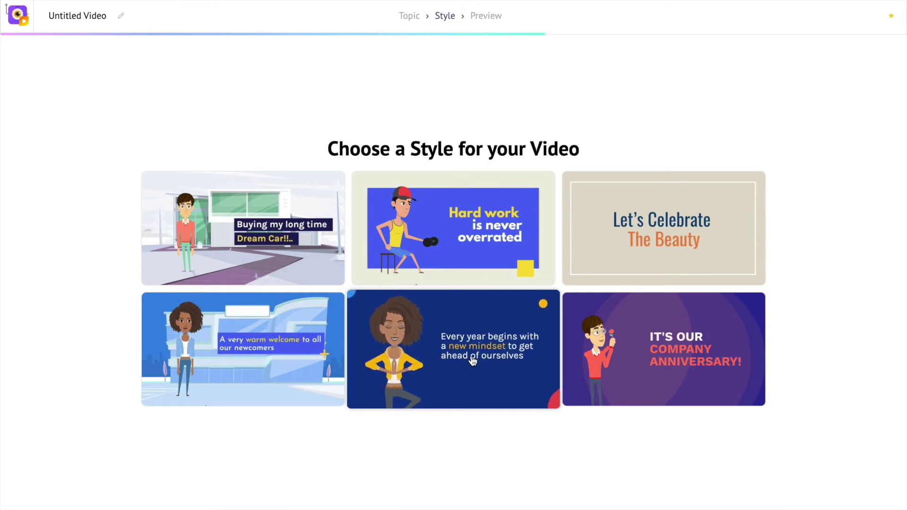
Pick the new-mindset style, keep US English with voice Matthew, and generate the script.
left_click(473, 362)
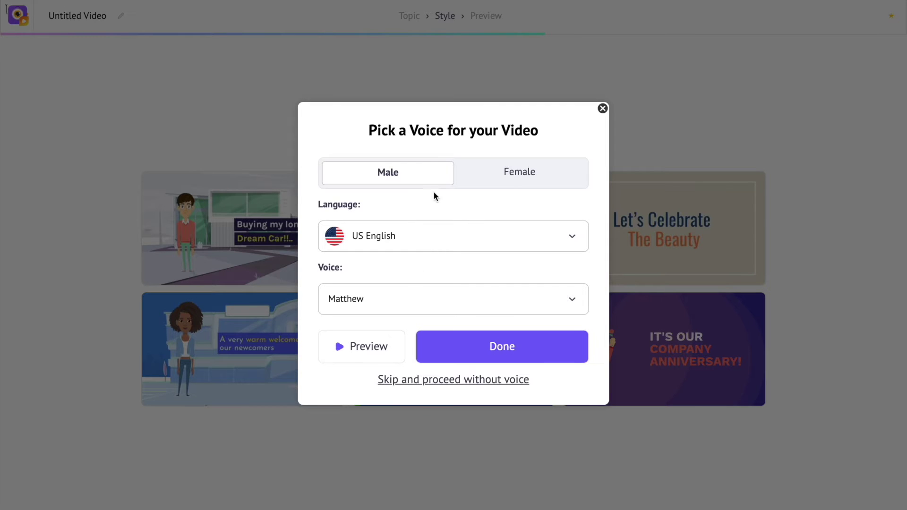
left_click(449, 299)
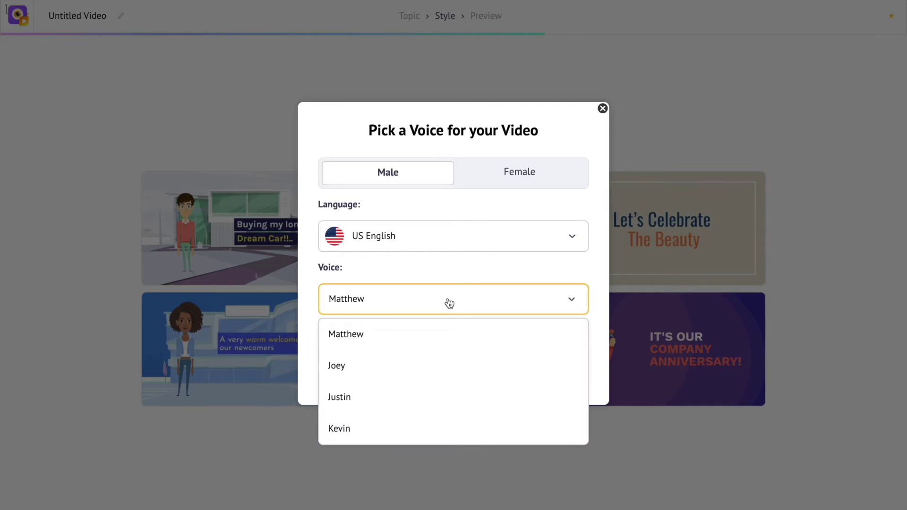
left_click(468, 219)
left_click(466, 237)
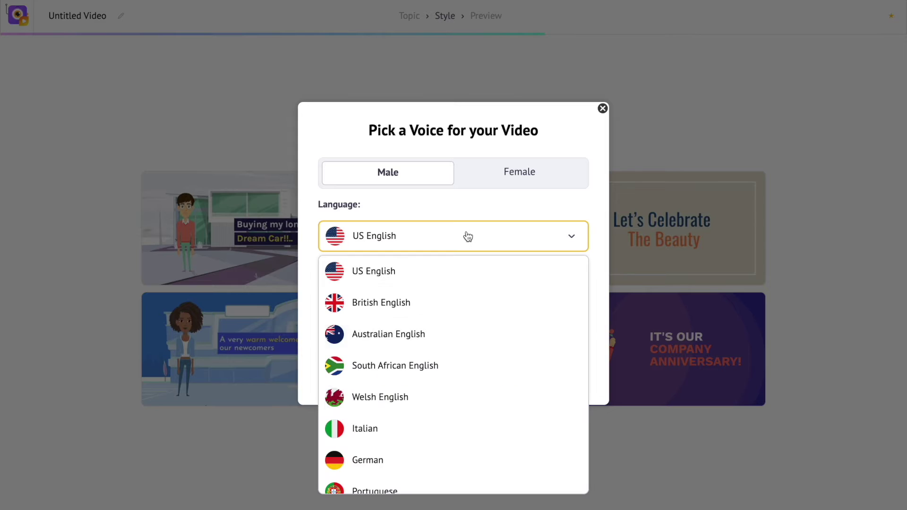
left_click(456, 239)
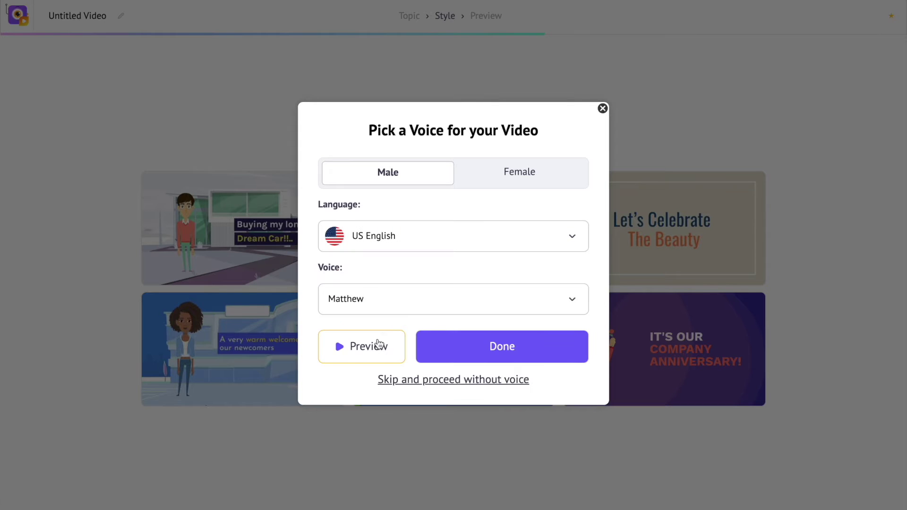
left_click(438, 344)
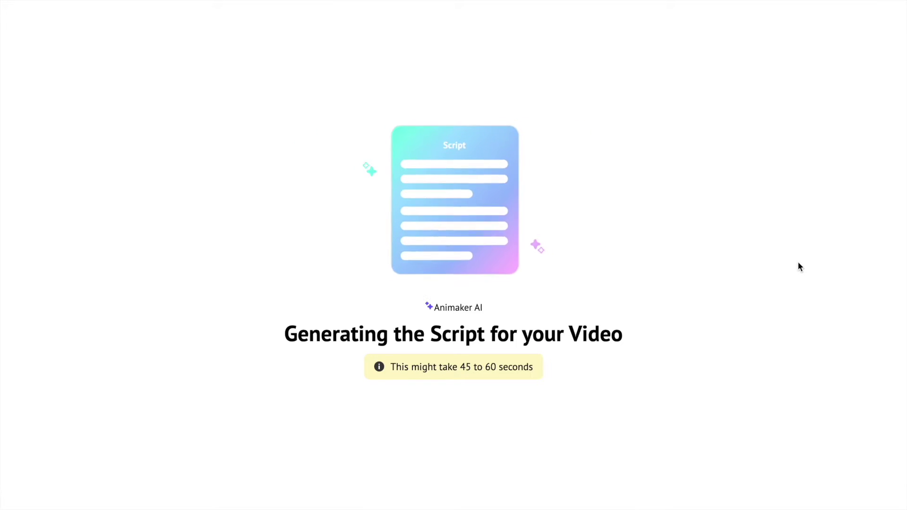
Play the generated AI explainer preview, then move it into Advance edit.
left_click(359, 439)
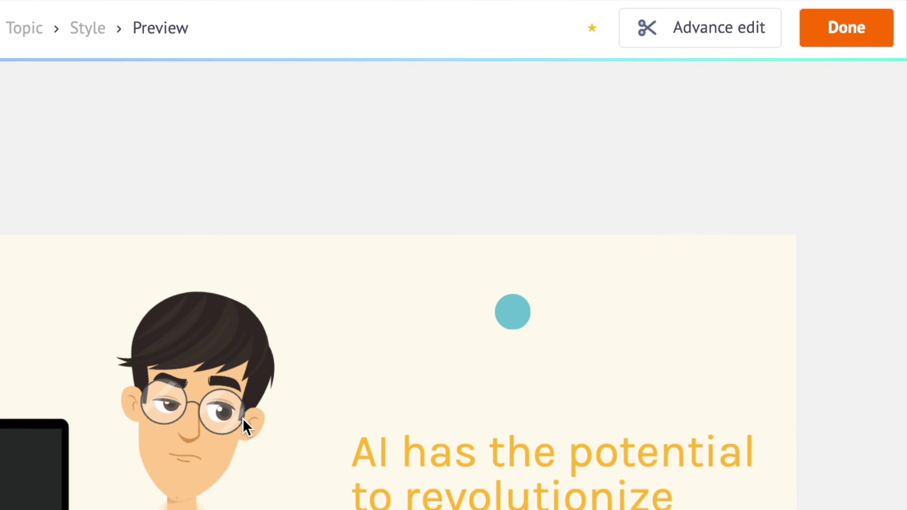
left_click(683, 42)
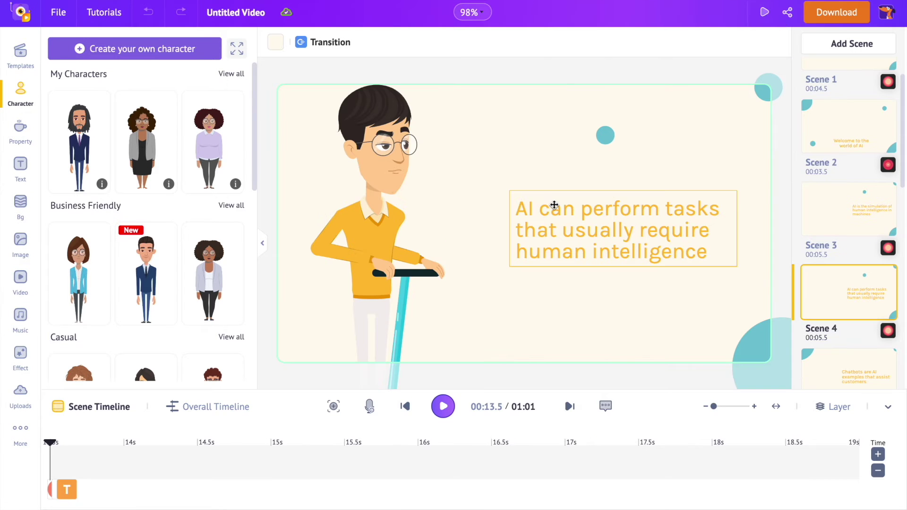
Replace the scene 4 presenter with a casual blue-shirted male character.
left_click(403, 225)
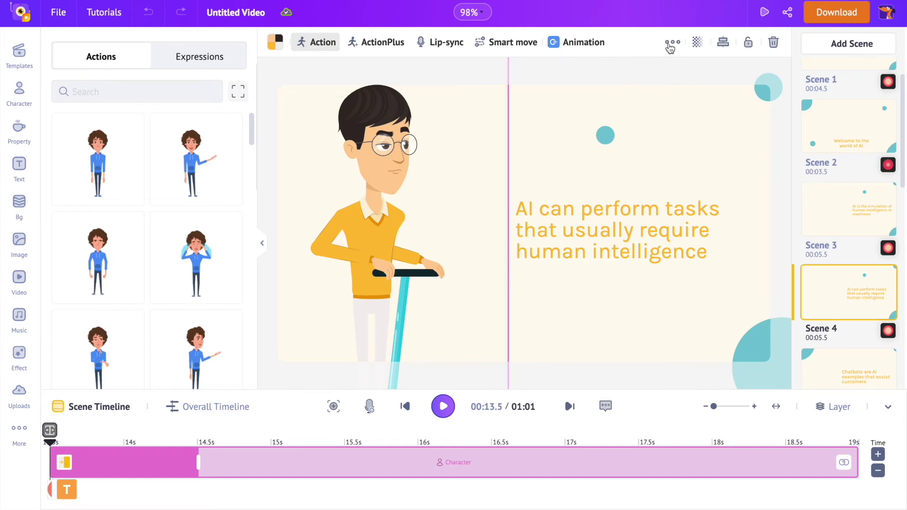
left_click(634, 69)
scroll(198, 265, "down", 10)
left_click(217, 180)
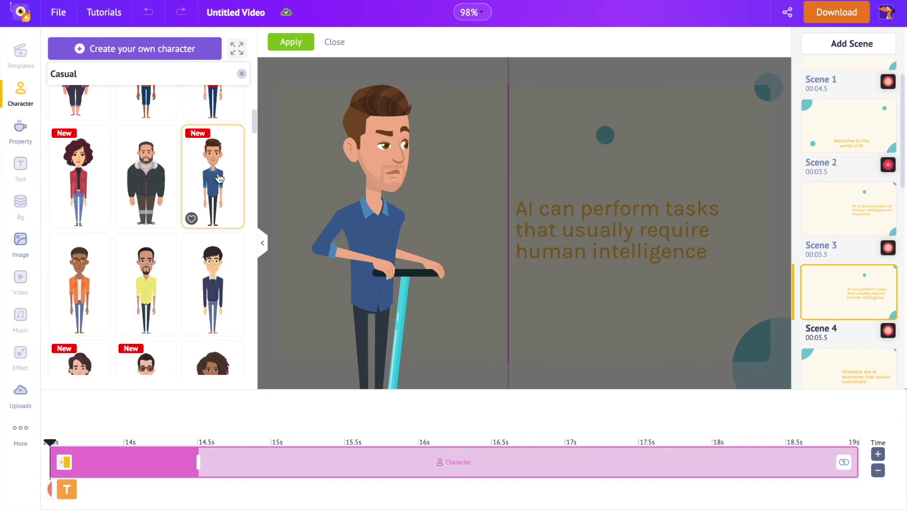
left_click(291, 42)
Preview the scene and set up Text to Speech lip-sync for the scene 11 character.
left_click(443, 406)
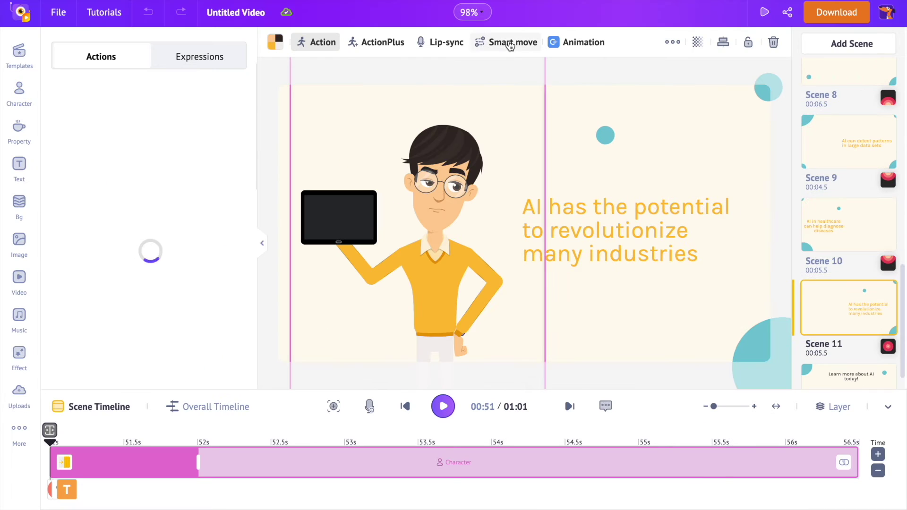
left_click(455, 47)
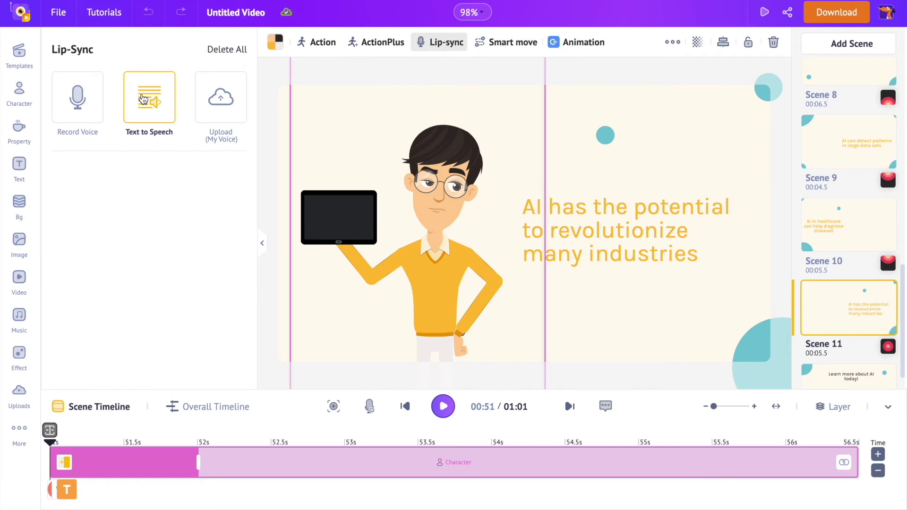
left_click(143, 99)
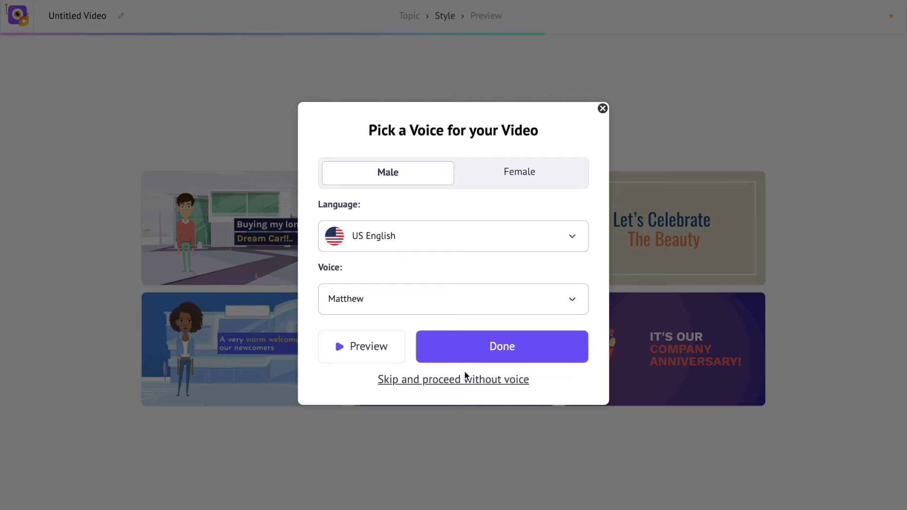
Skip the Pick a Voice dialog and proceed without any voice.
left_click(464, 377)
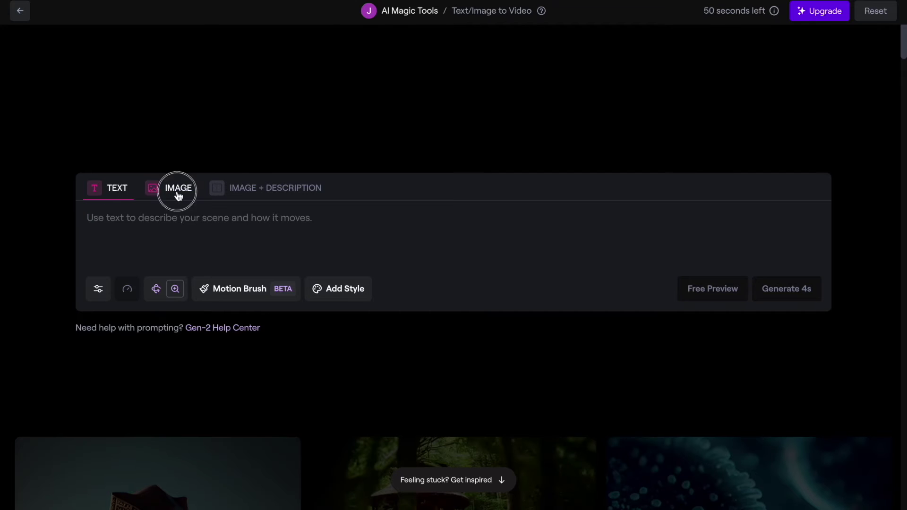
Remove the oasis image and enter a text-only prompt of people walking with a camel in an Oasis.
left_click(178, 194)
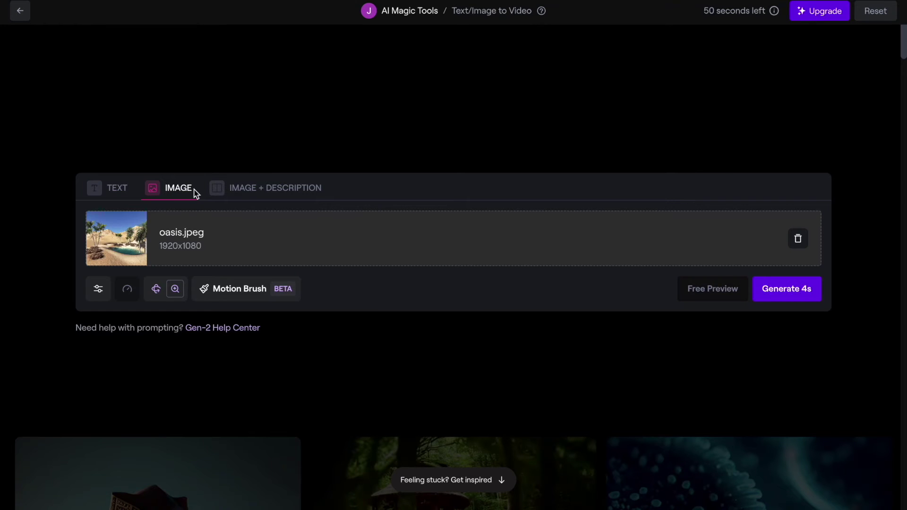
left_click(794, 242)
left_click(300, 194)
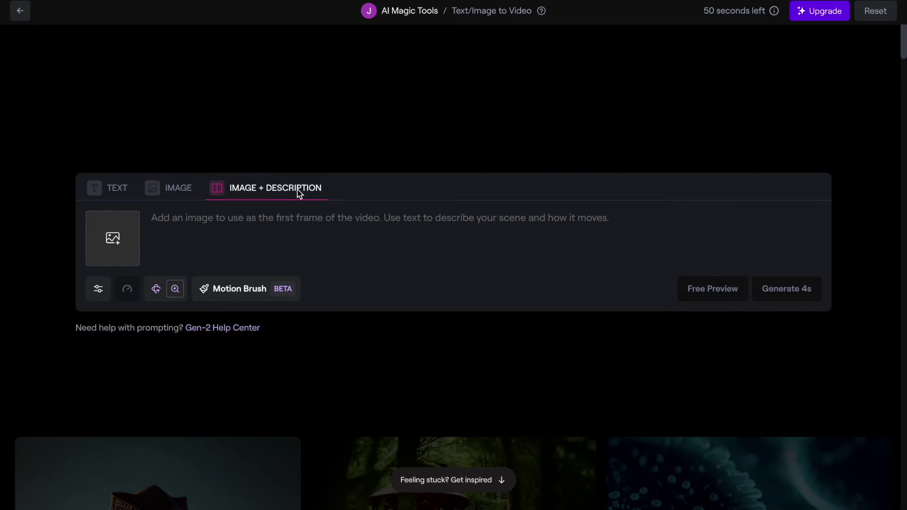
left_click(120, 195)
type("People with camel walking in an Oasis")
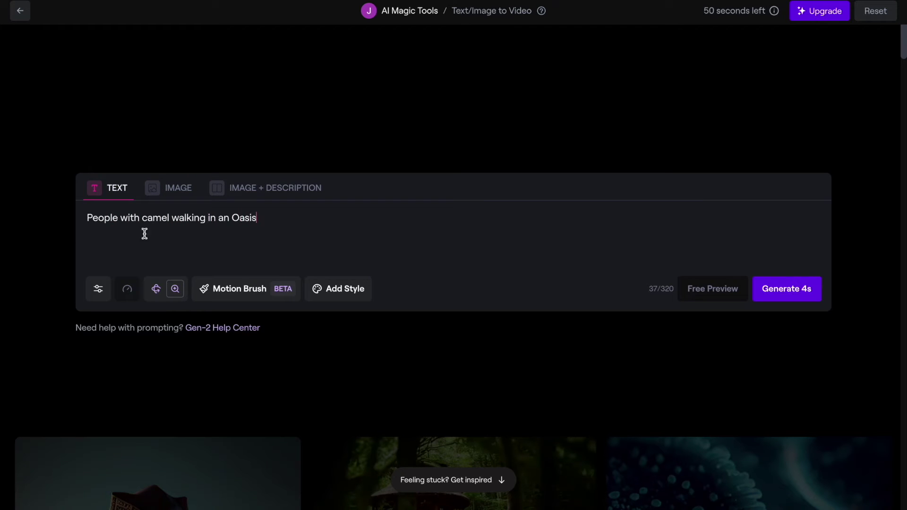
left_click(169, 235)
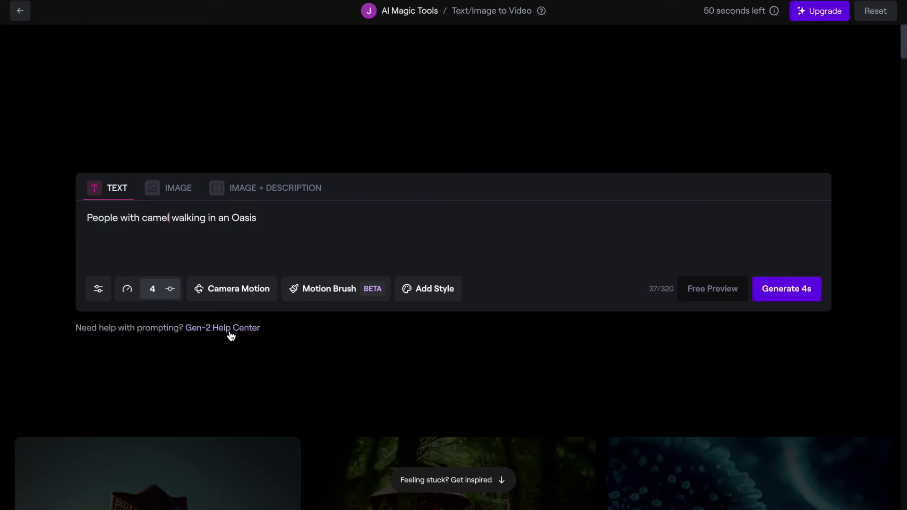
Set the camera motion to a zoom-in of about 3.9 and save it.
left_click(168, 291)
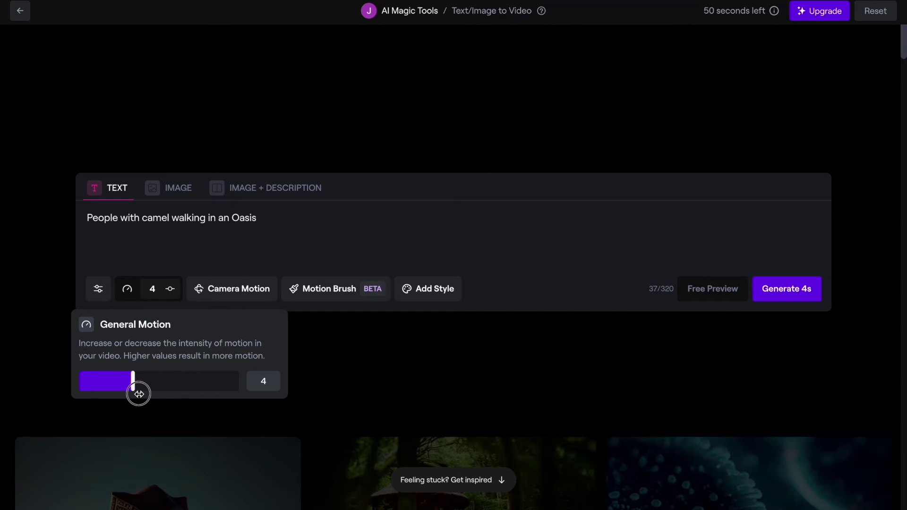
left_click(152, 407)
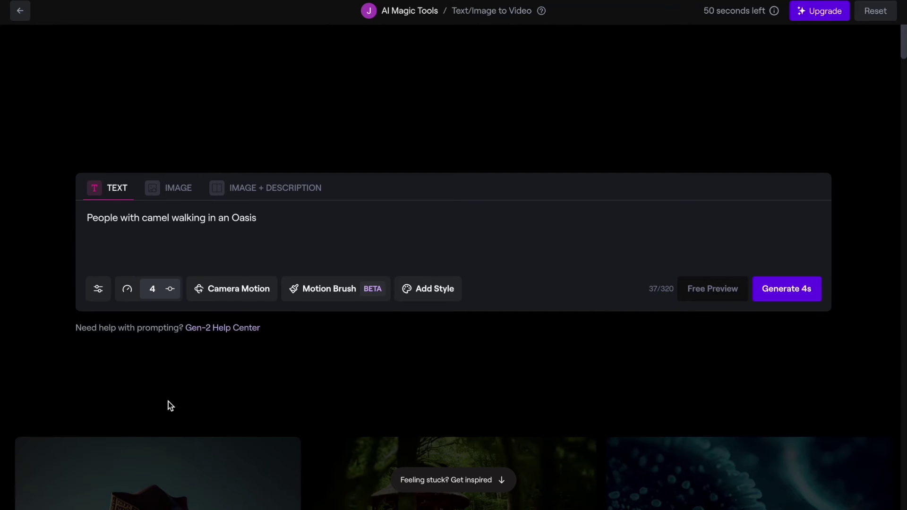
left_click(243, 302)
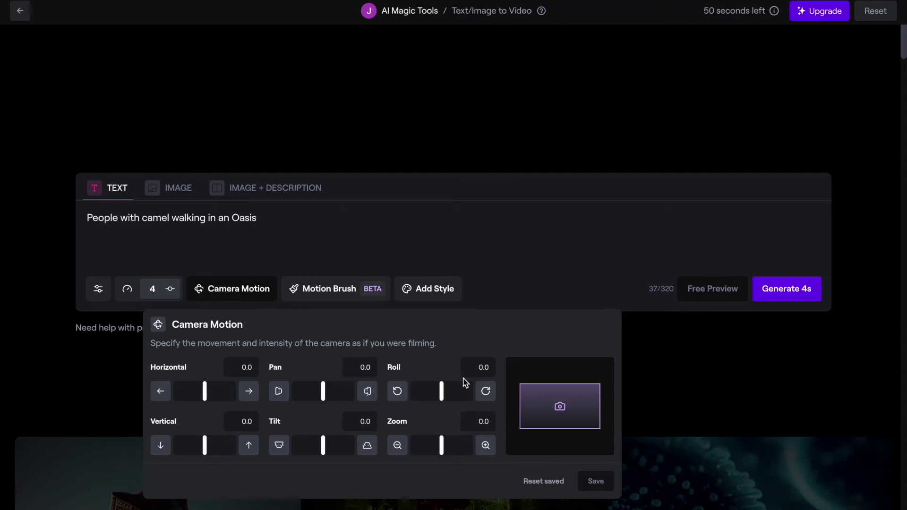
left_click_drag(443, 446, 452, 448)
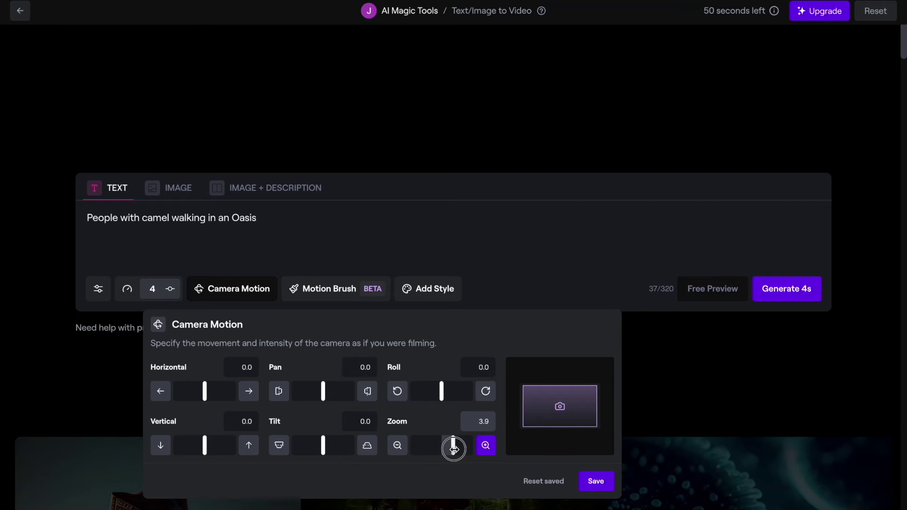
left_click(594, 487)
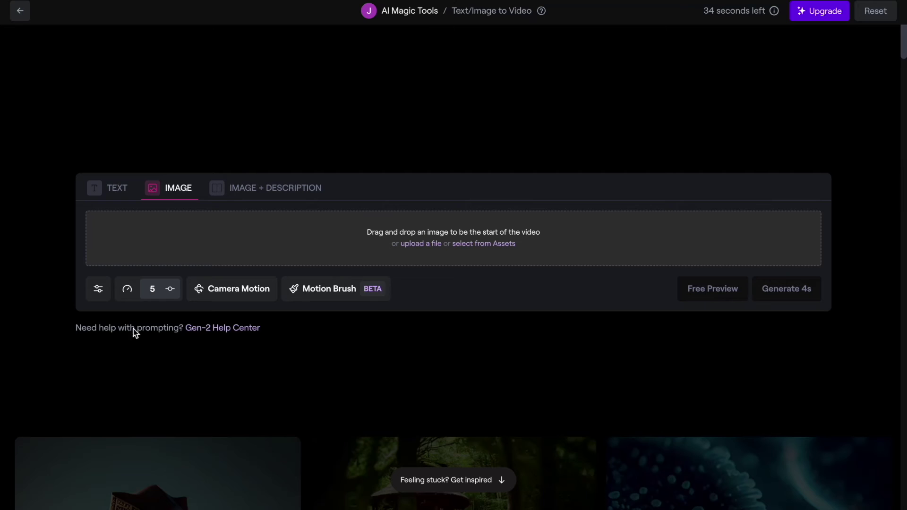
Upload oasis.jpeg from the Desktop and describe people walking with camels in the Oasis.
left_click(426, 241)
left_click(47, 43)
left_click(260, 243)
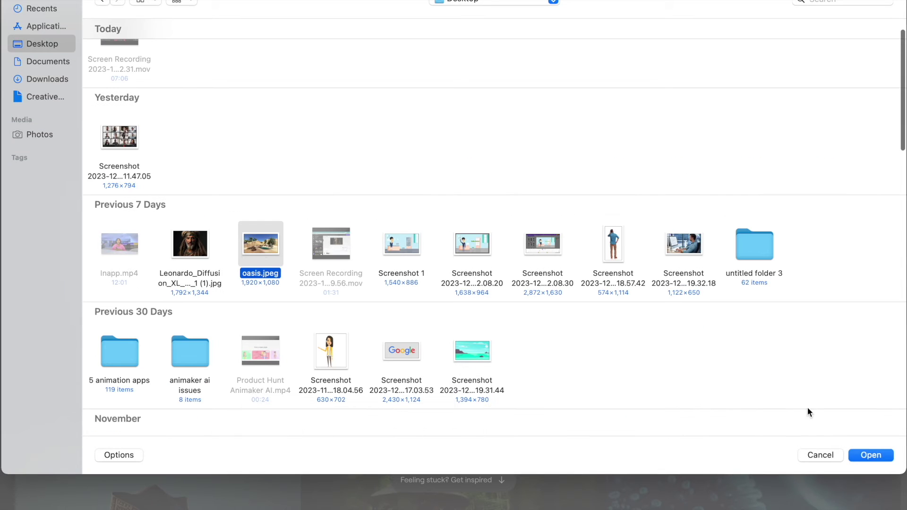
key("Return")
left_click(264, 188)
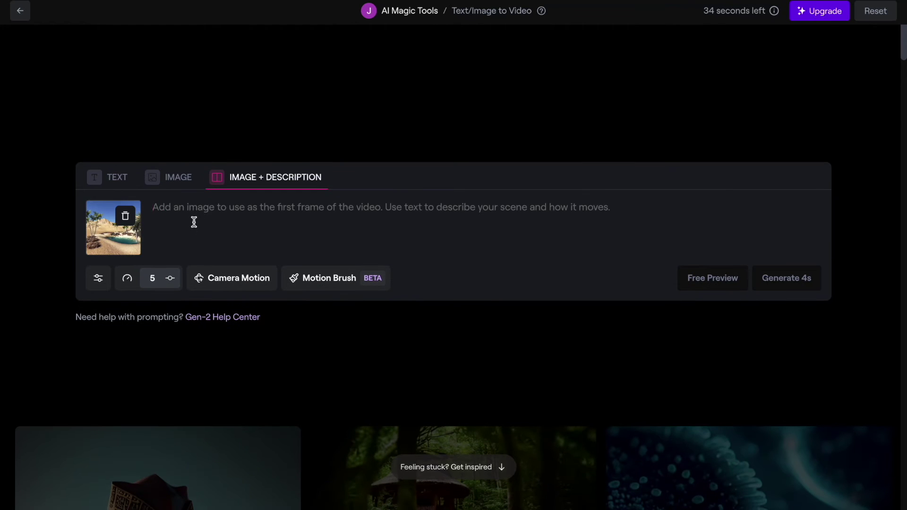
left_click(193, 222)
type("People walking with camels in an Oasis")
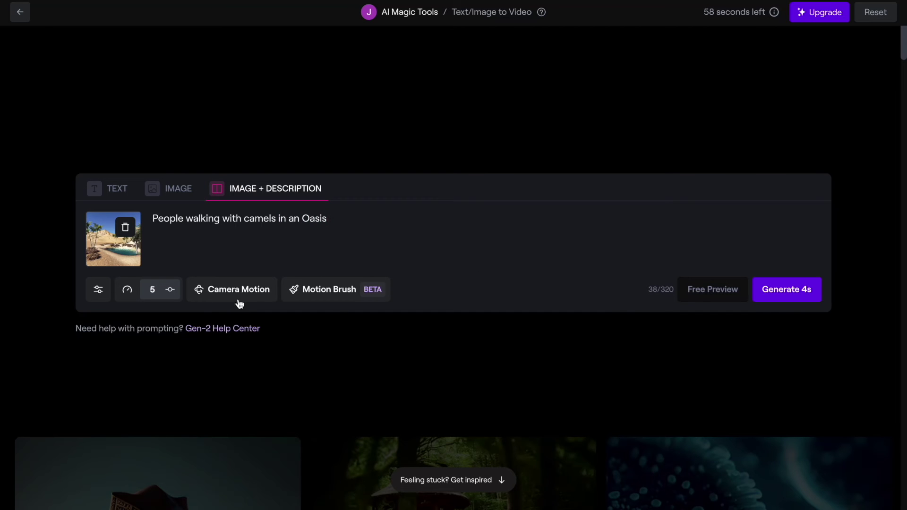
Set camera zoom to 4.9, save, and generate the 4-second Gen-2 video.
left_click(240, 302)
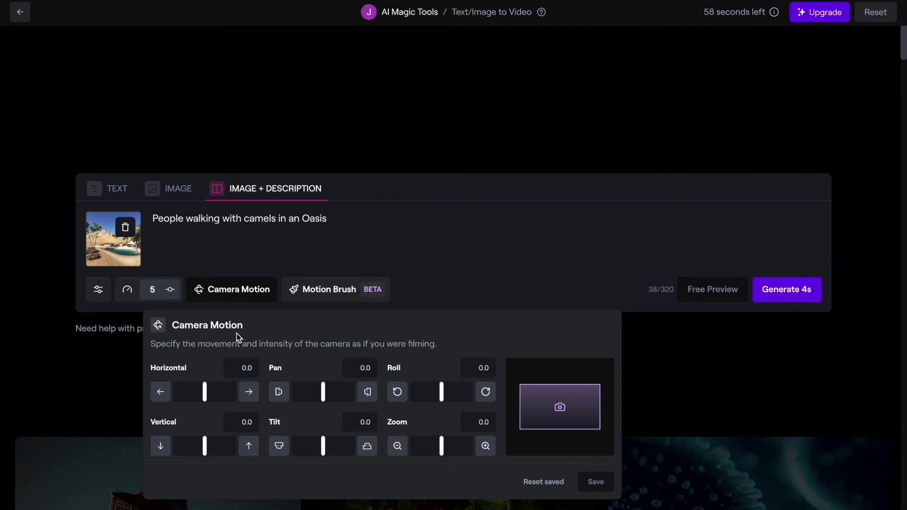
left_click_drag(441, 446, 459, 448)
left_click(596, 481)
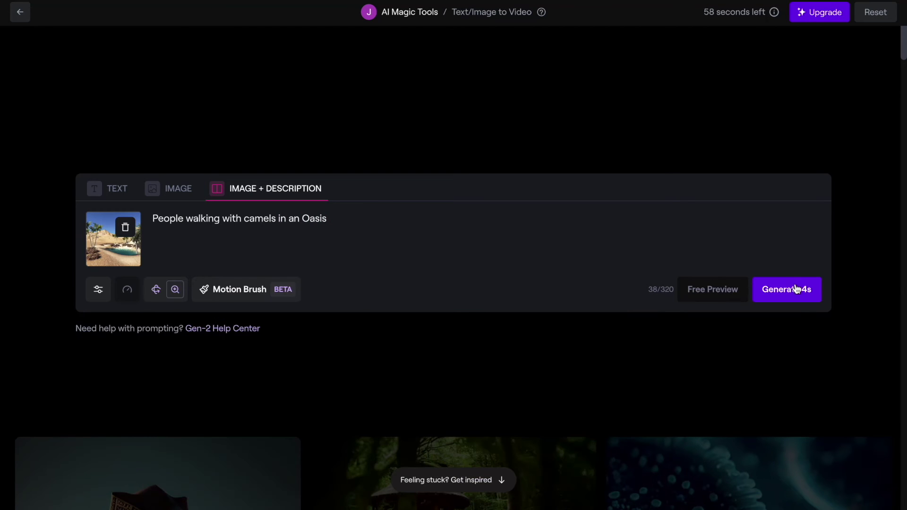
left_click(797, 294)
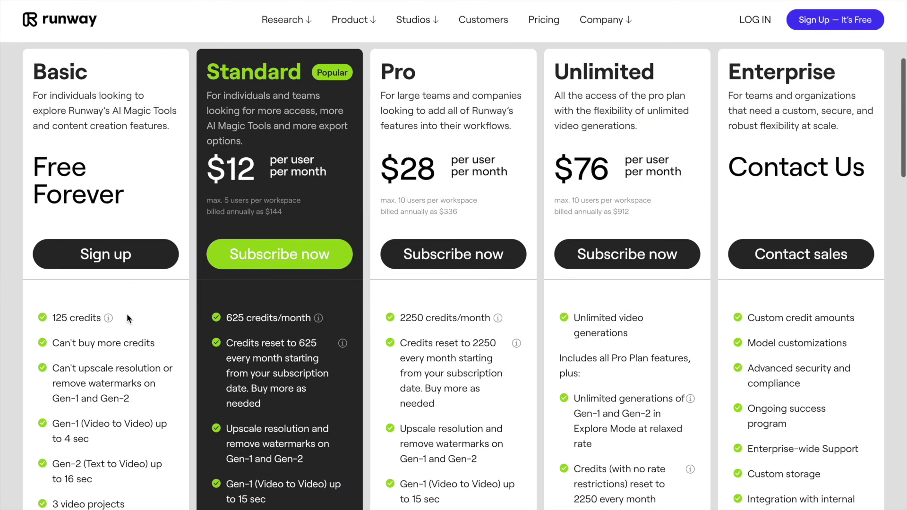
mouse_move(109, 319)
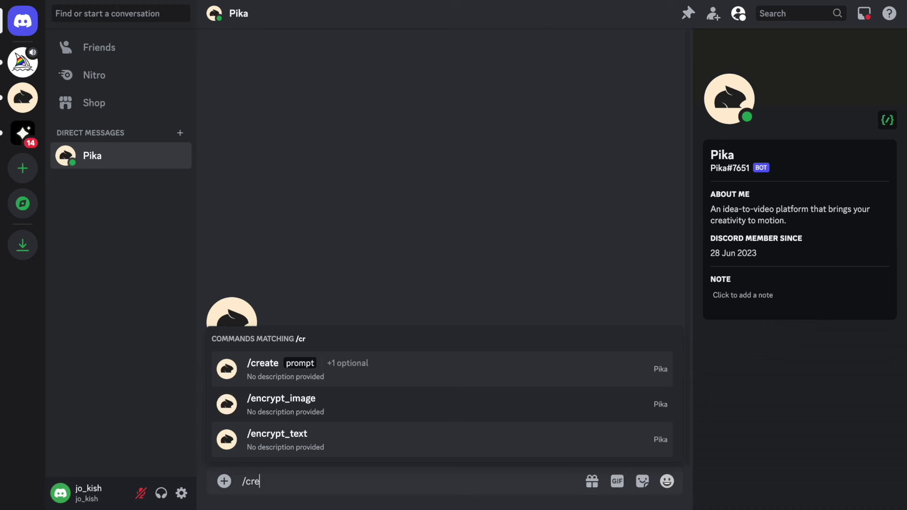
Send Pika the /create command with a prompt for a crowded market in the middle of the desert.
type("ate")
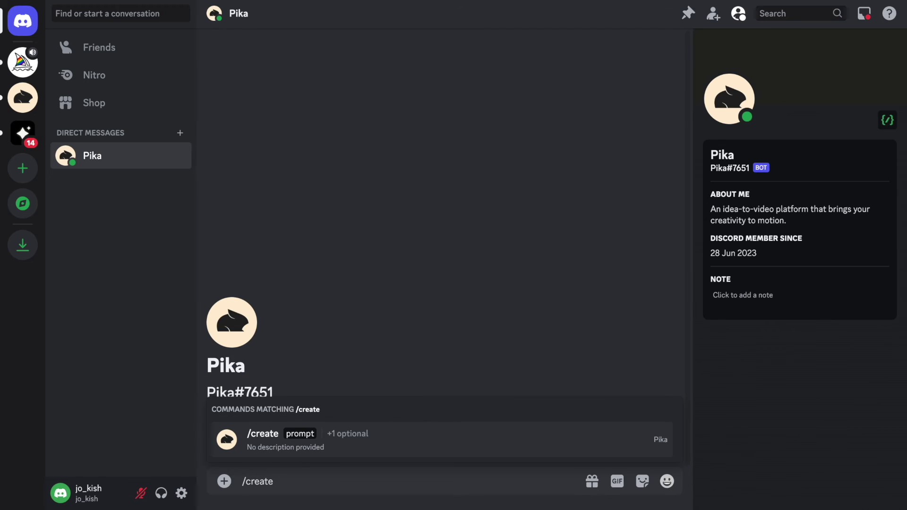
left_click(285, 440)
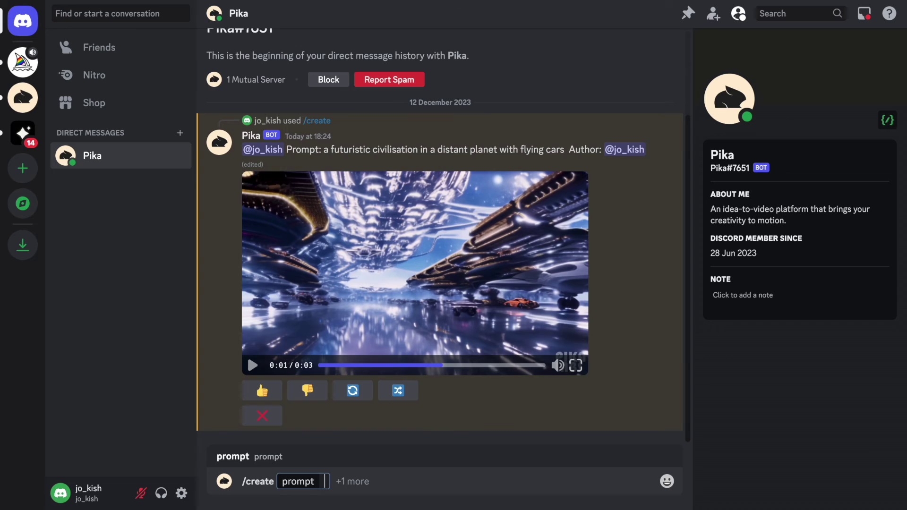
type("rket in the")
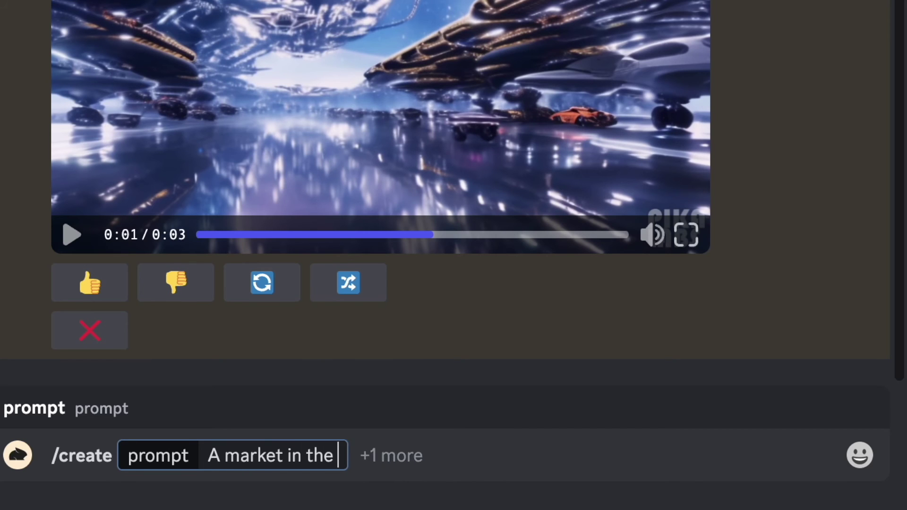
type(" middle of desert with full of crowd")
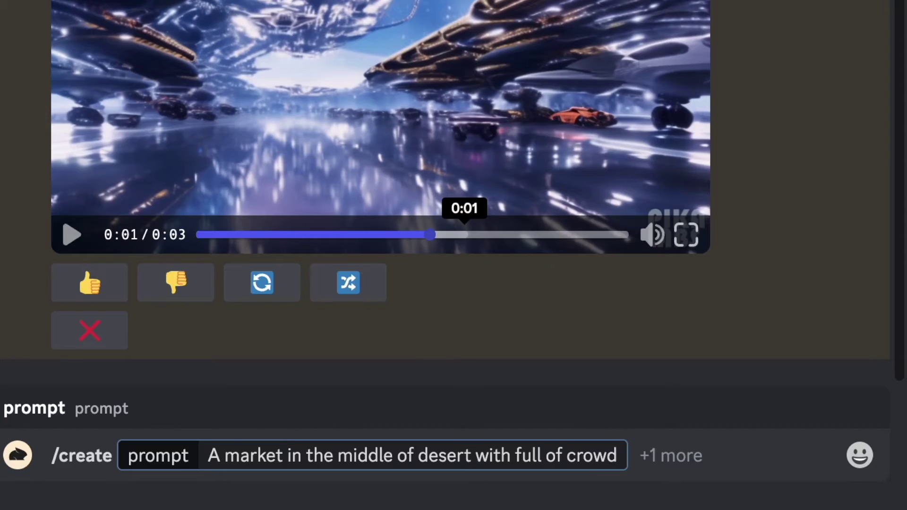
key("Return")
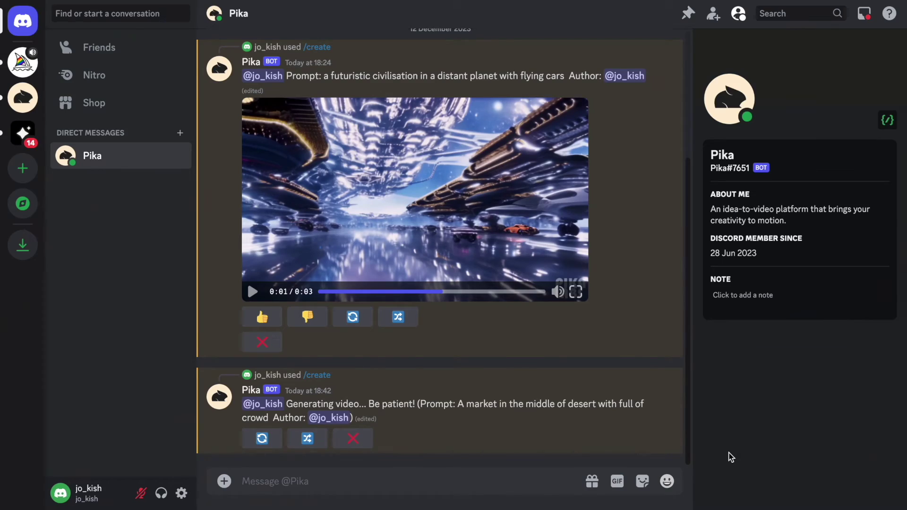